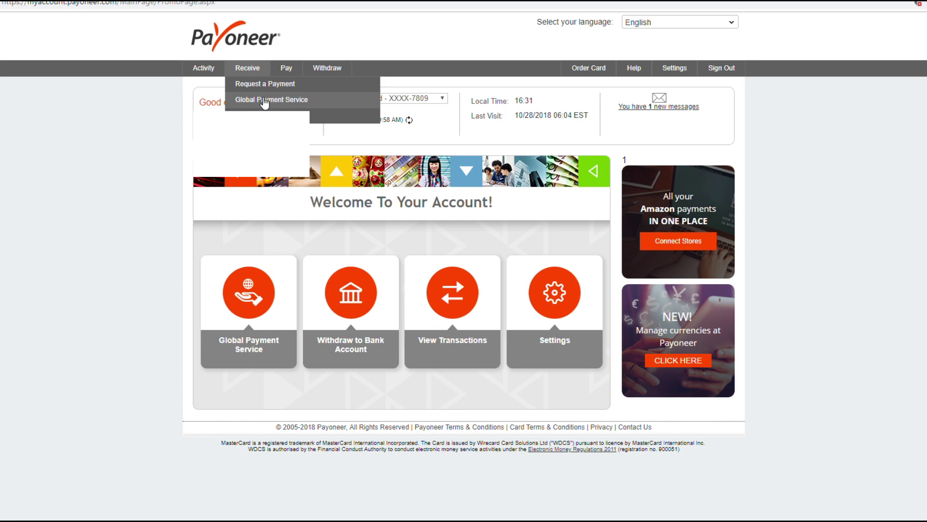
Navigate from the Receive menu to the Global Payment Service page
click(264, 101)
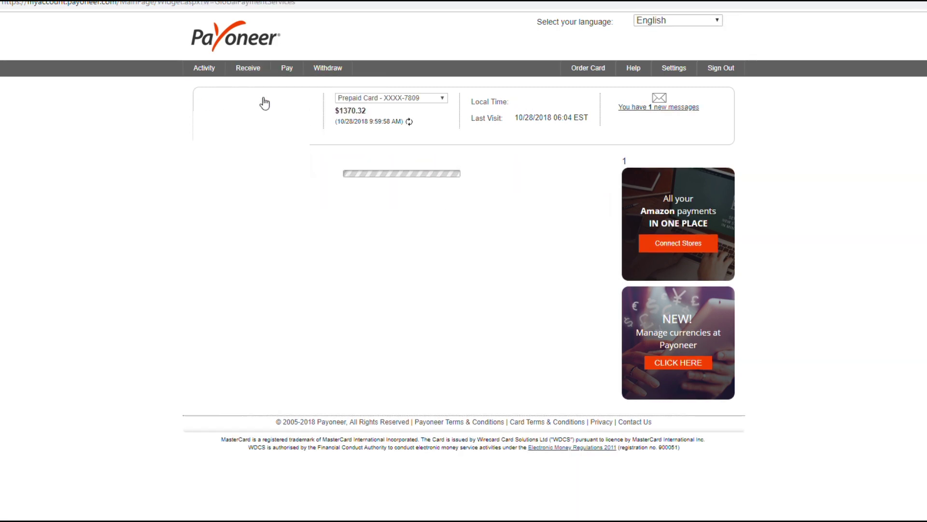